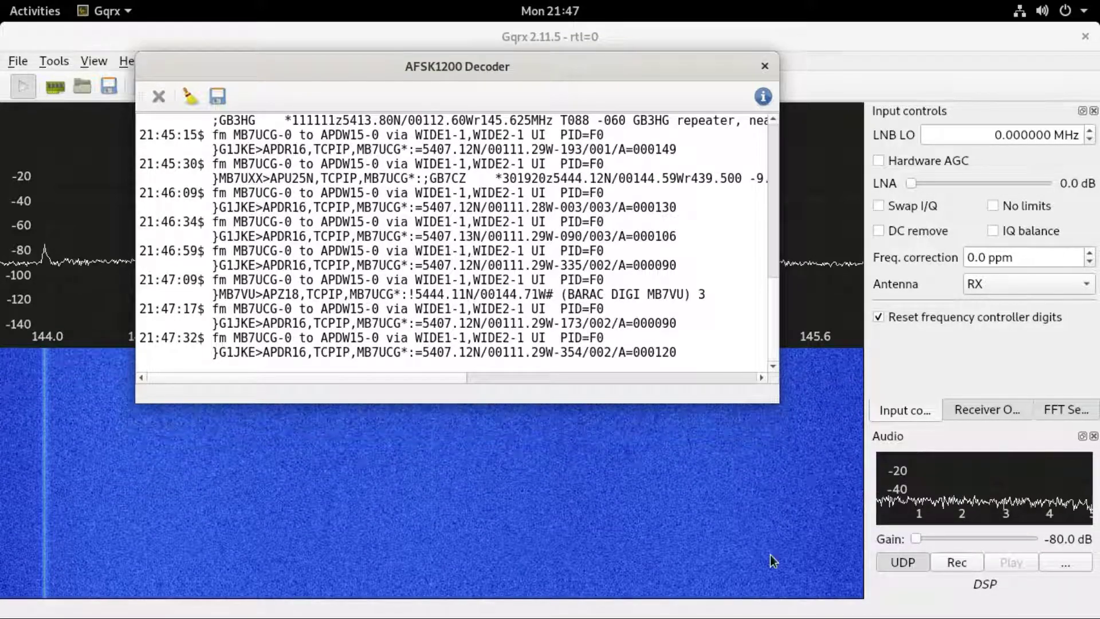
# Step: Enable Gqrx's UDP audio output so demodulated audio streams out
pyautogui.click(903, 562)
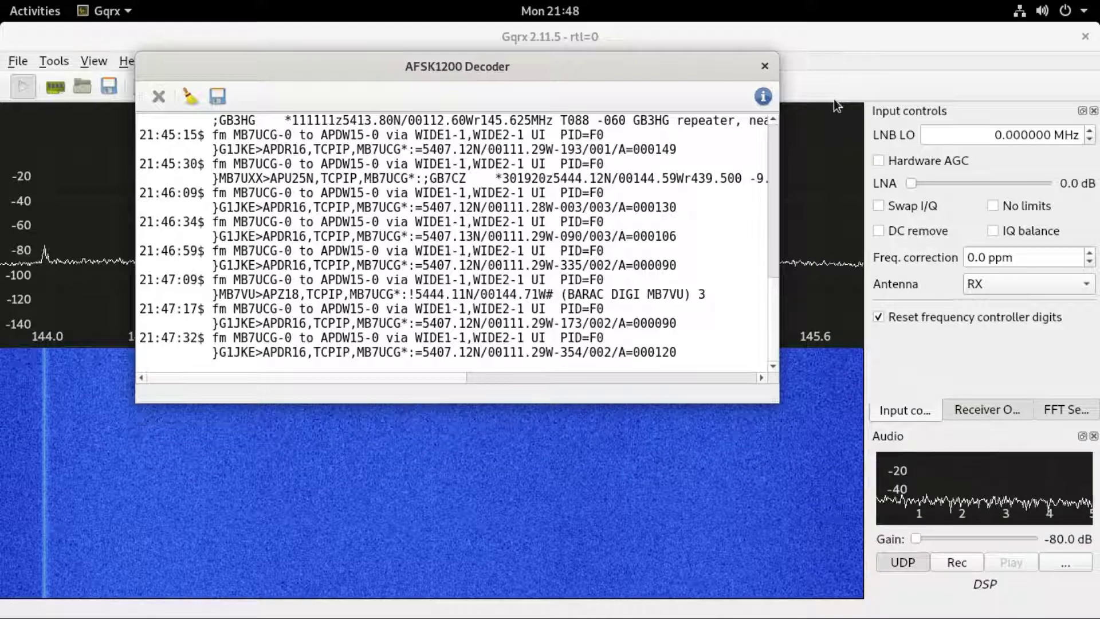
pyautogui.hotkey('alt', 'Tab')
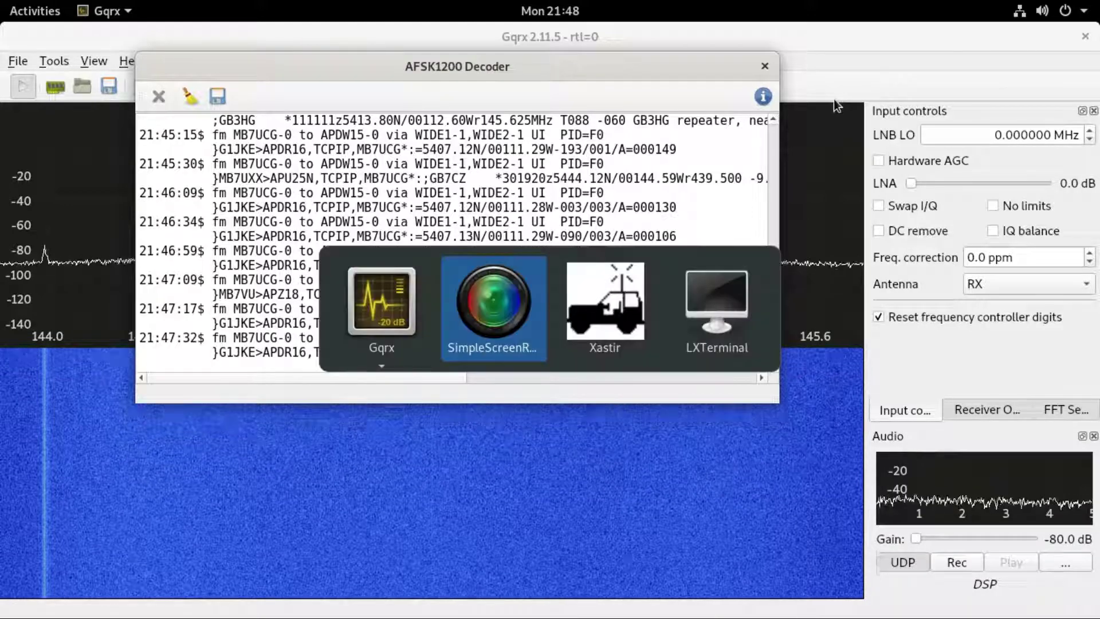
# Step: Restart Direwolf in LXTerminal with 'direwolf -r 48000 udp:7355'
pyautogui.hotkey('alt', 'Tab')
pyautogui.hotkey('alt', 'Tab')
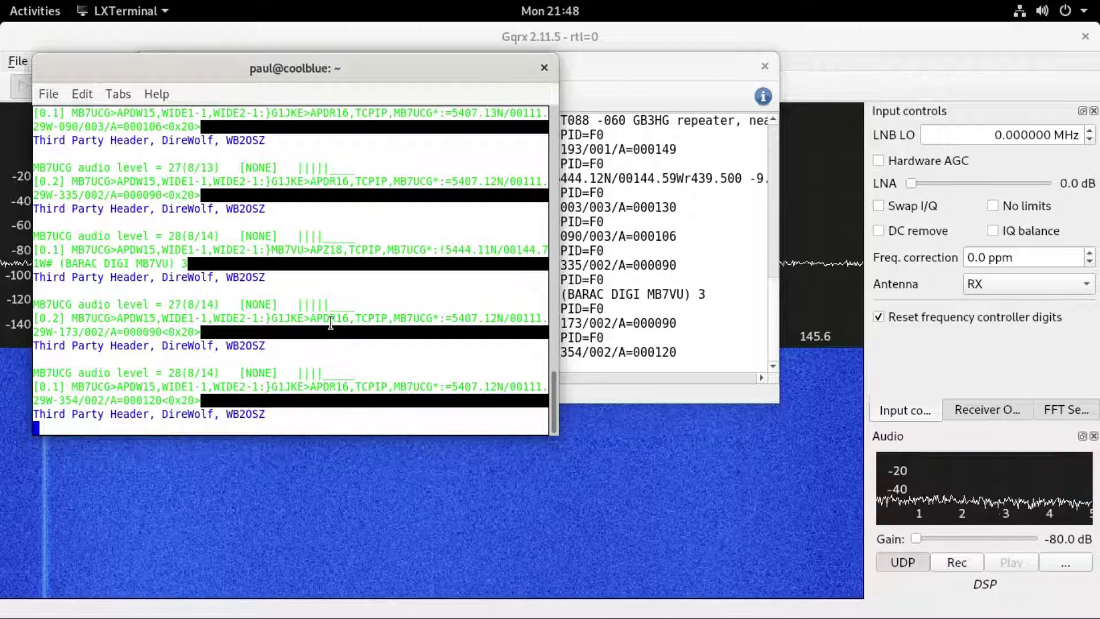
pyautogui.hotkey('ctrl', 'c')
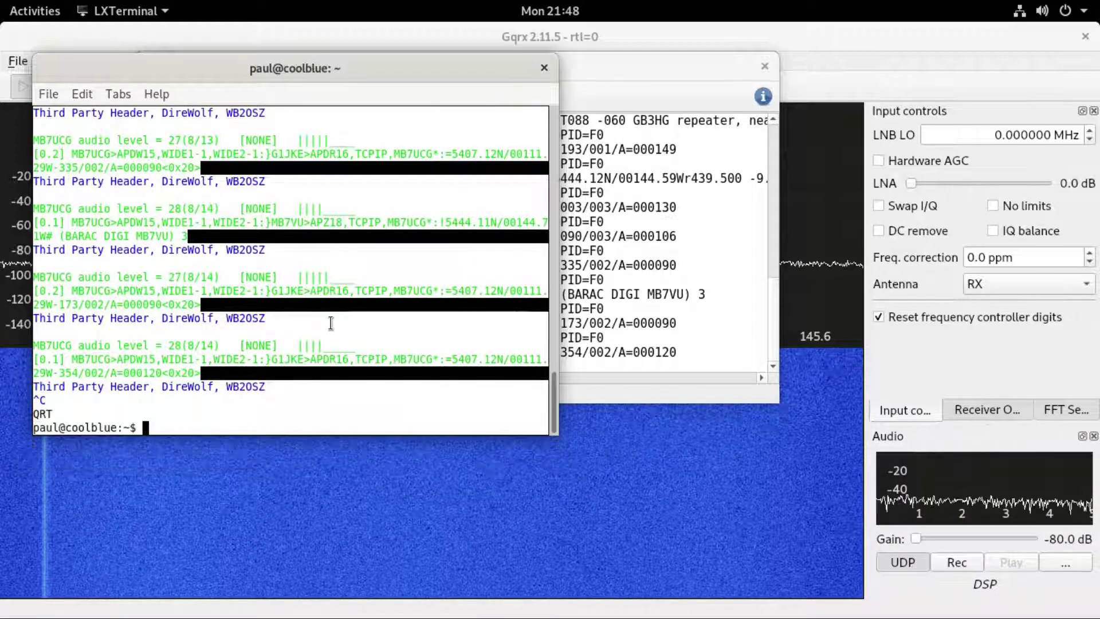
pyautogui.press('Up')
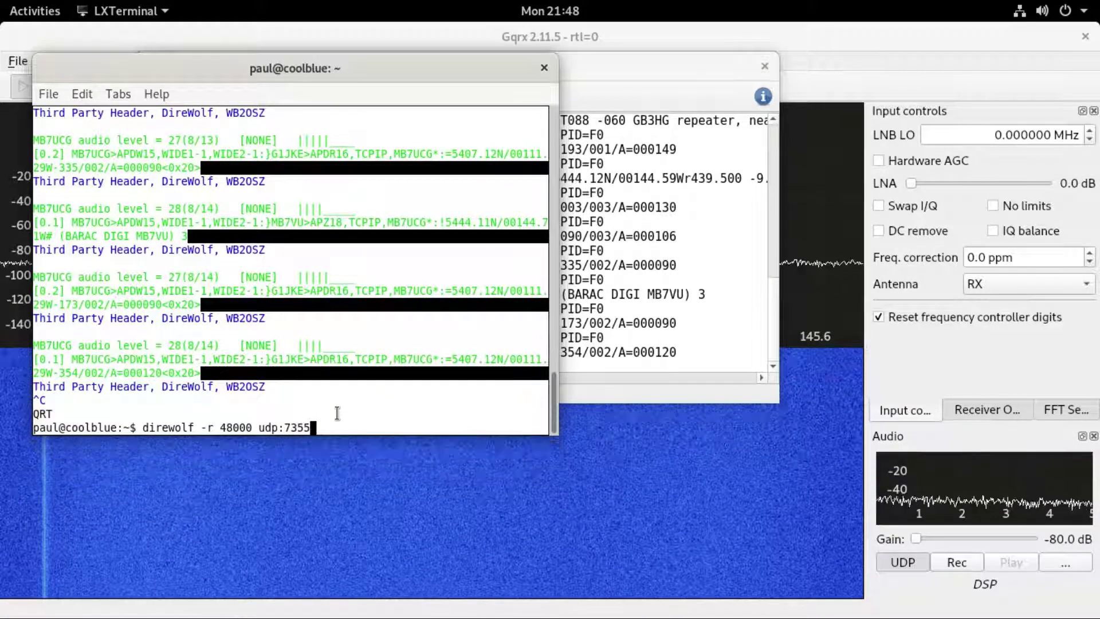
pyautogui.press('Return')
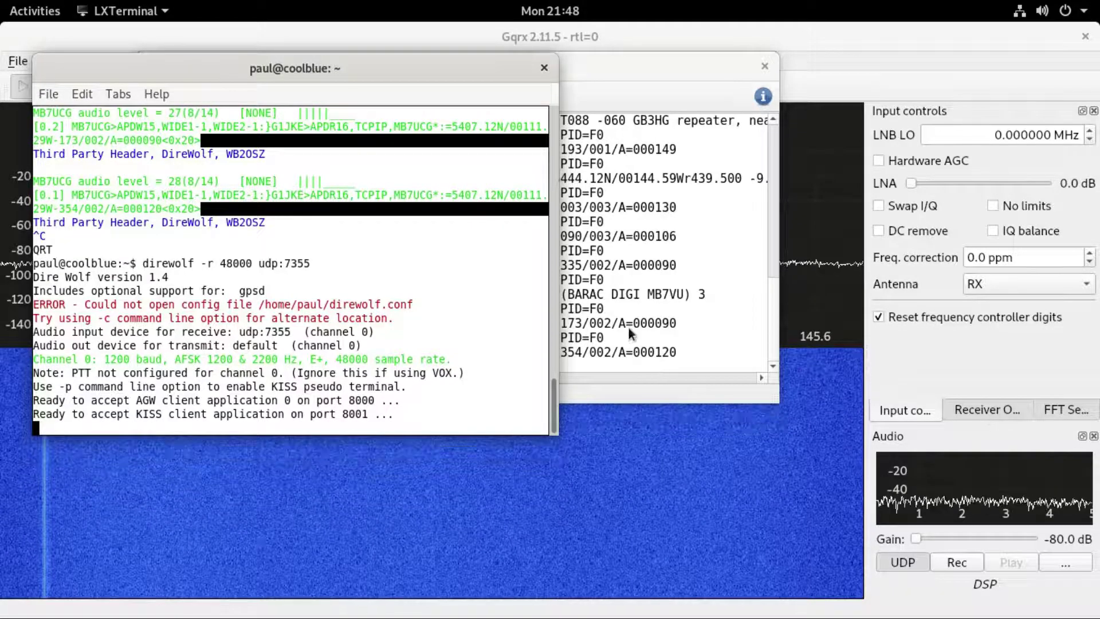
pyautogui.hotkey('alt', 'Tab')
pyautogui.hotkey('alt', 'Tab')
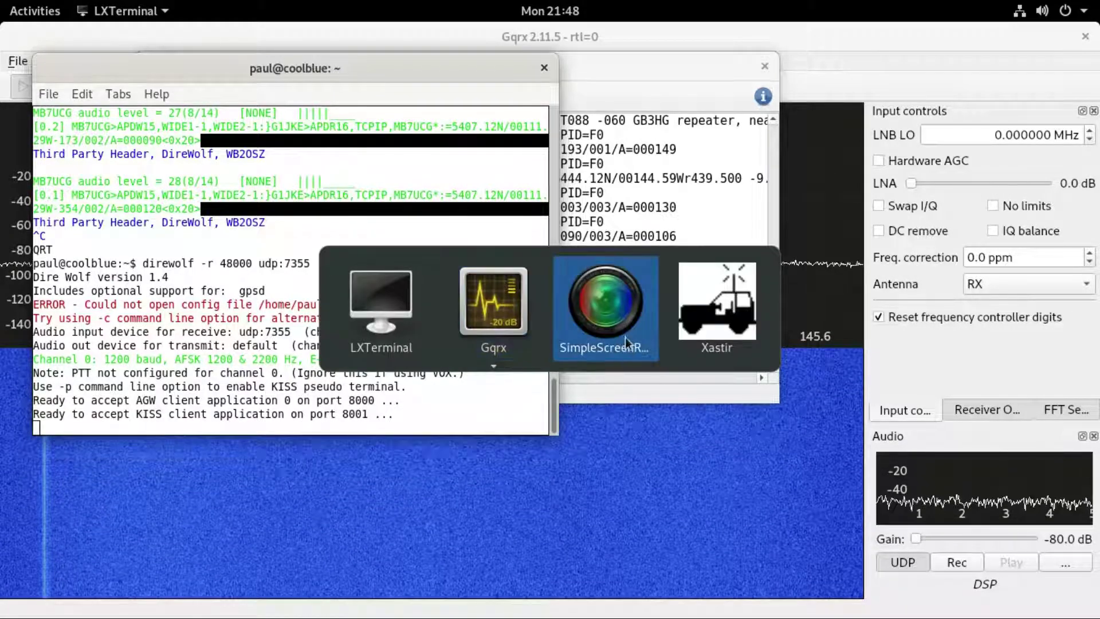
# Step: Restart Device 1, the Networked AGWPE interface on 127.0.0.1:8000, and open its properties
pyautogui.click(725, 303)
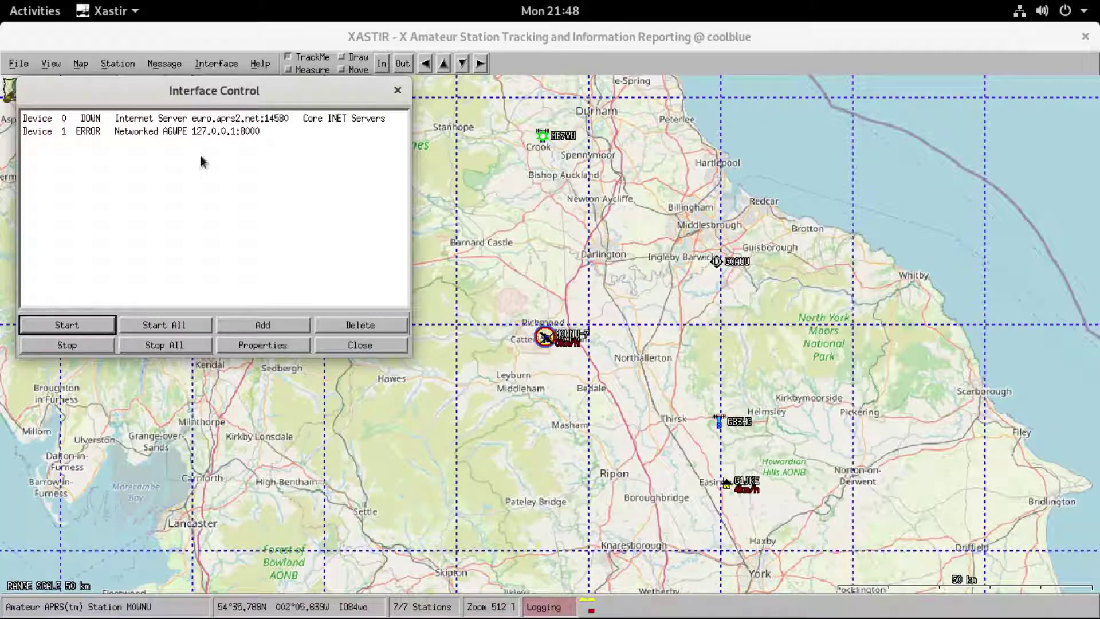
pyautogui.click(82, 133)
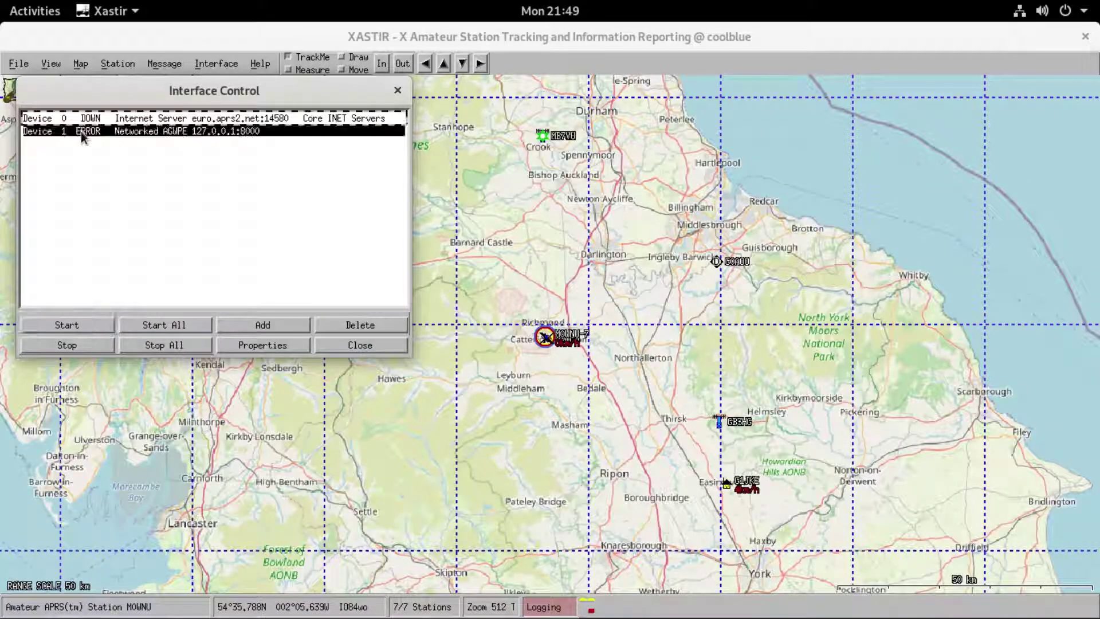
pyautogui.click(84, 325)
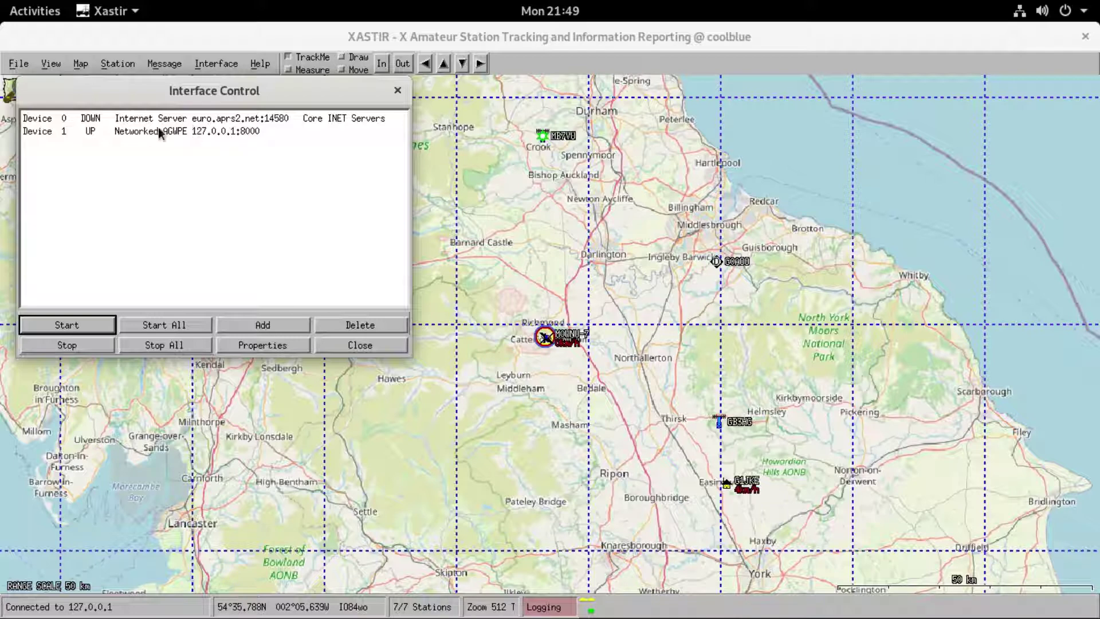
pyautogui.click(139, 132)
pyautogui.click(273, 347)
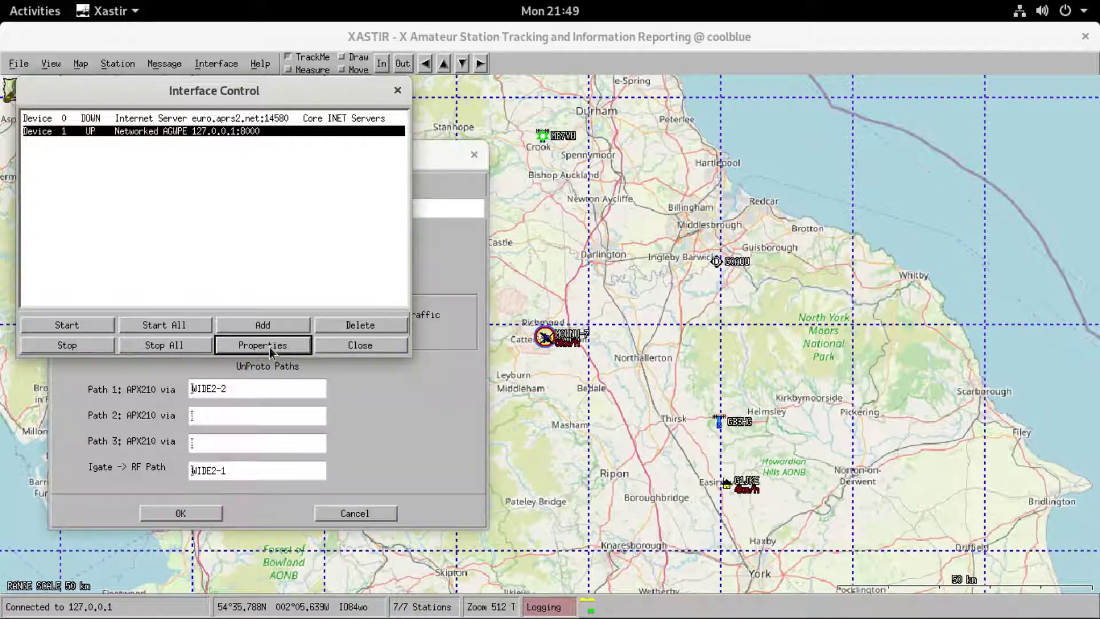
# Step: Move the Configure AGWPE dialog beside the interface list, review it, and cancel unchanged
pyautogui.click(428, 164)
pyautogui.moveTo(429, 163); pyautogui.dragTo(825, 117)
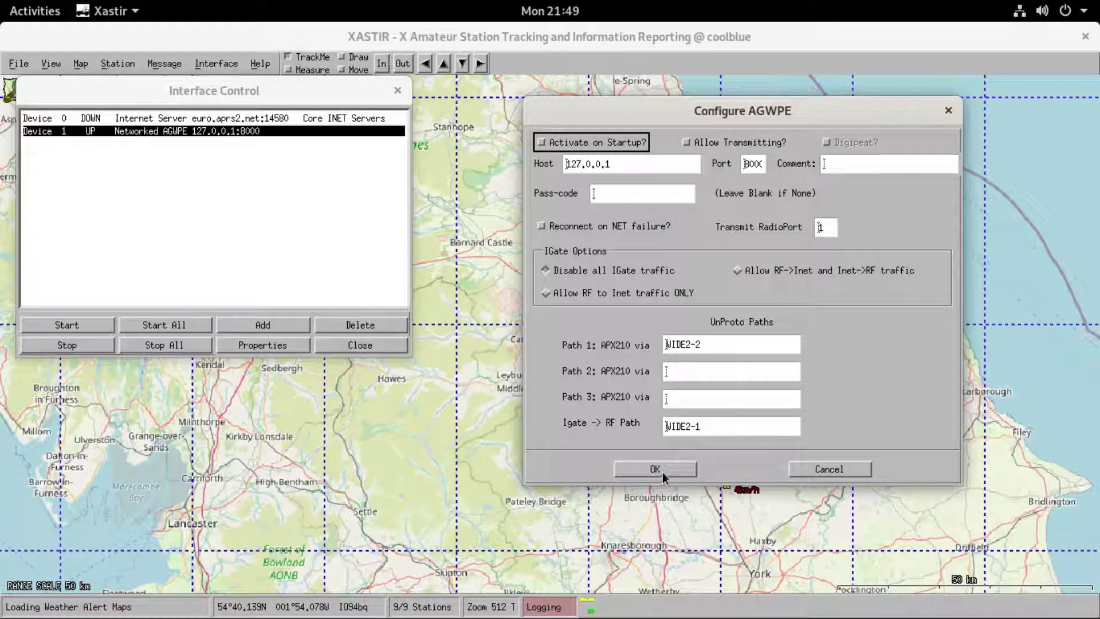
pyautogui.click(833, 468)
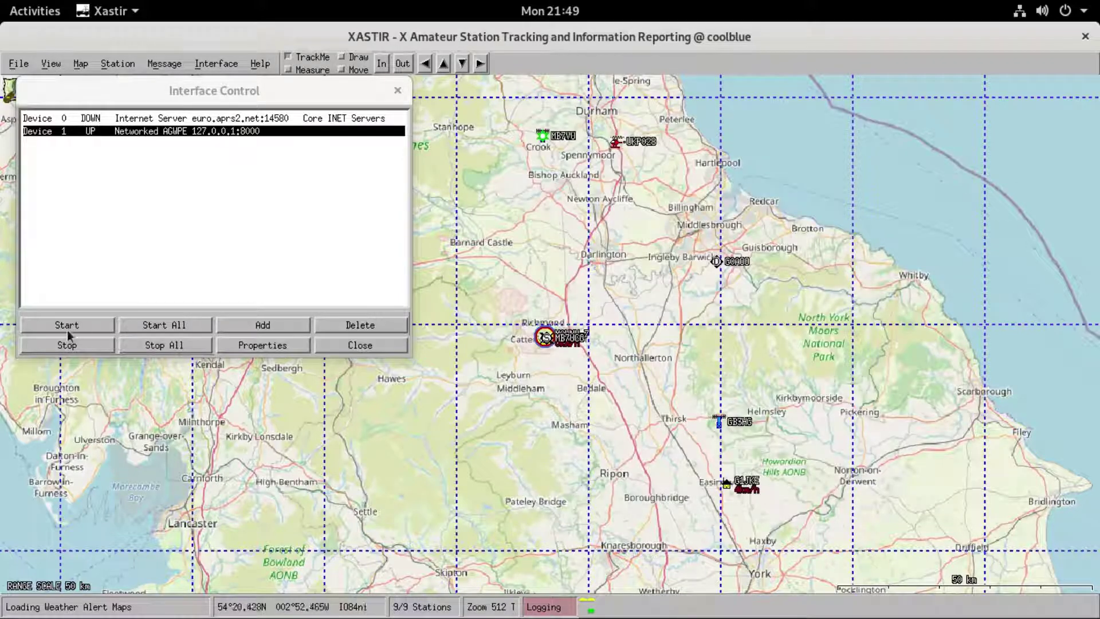
pyautogui.click(281, 326)
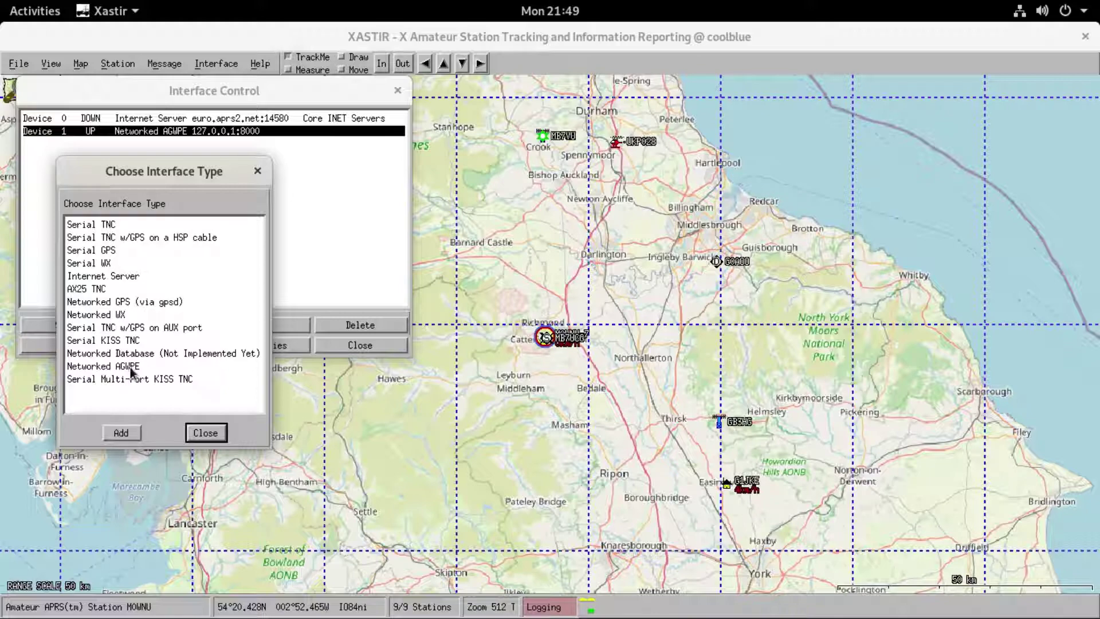
pyautogui.click(130, 367)
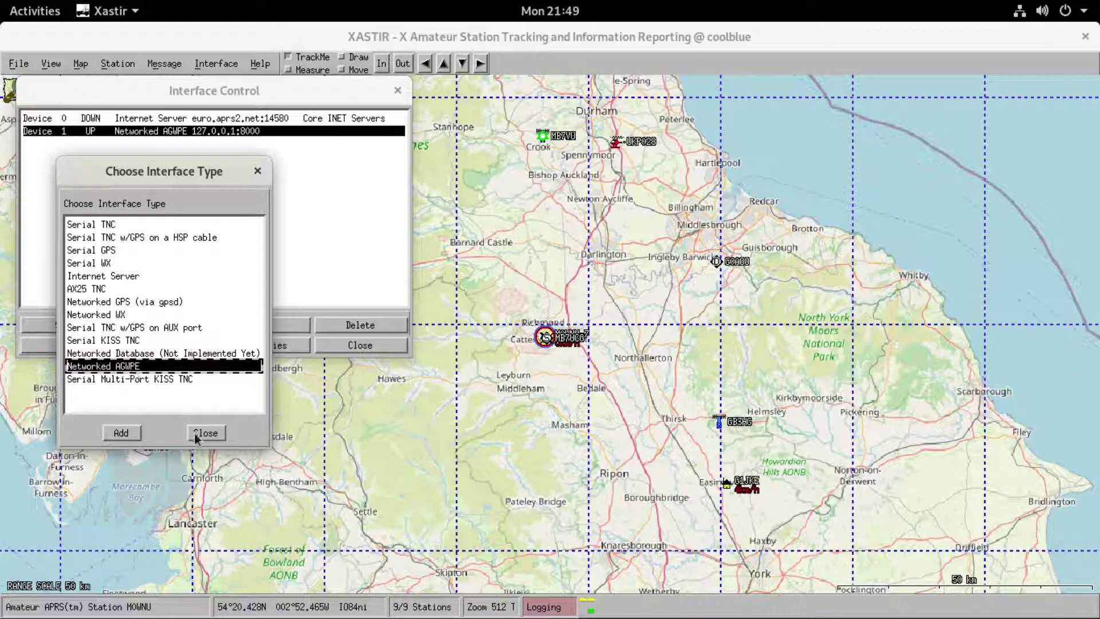
pyautogui.click(120, 432)
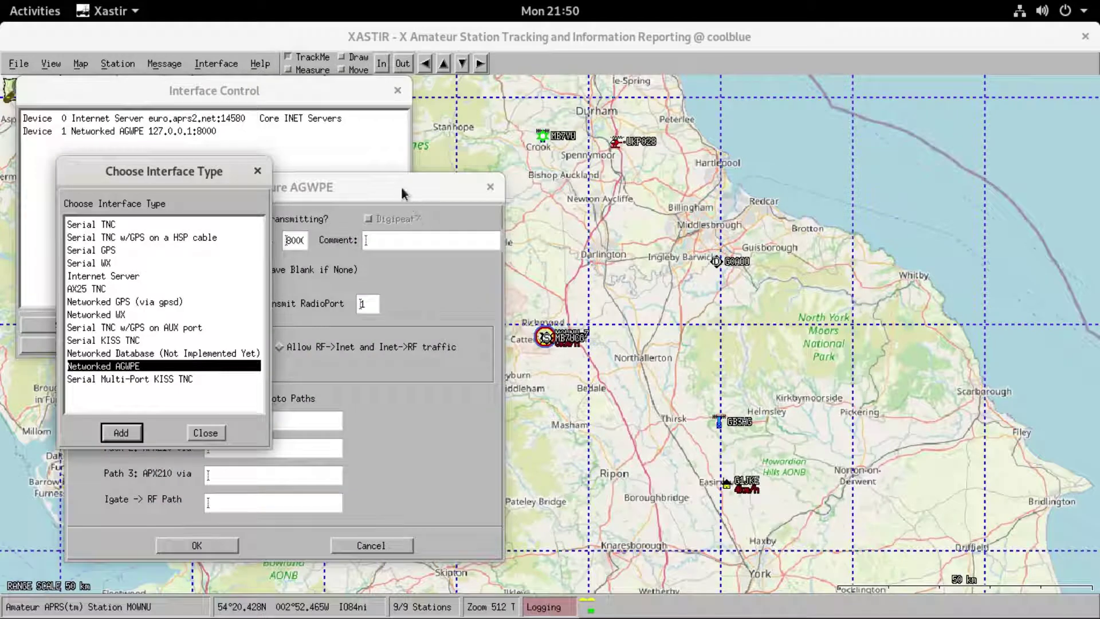
pyautogui.click(402, 187)
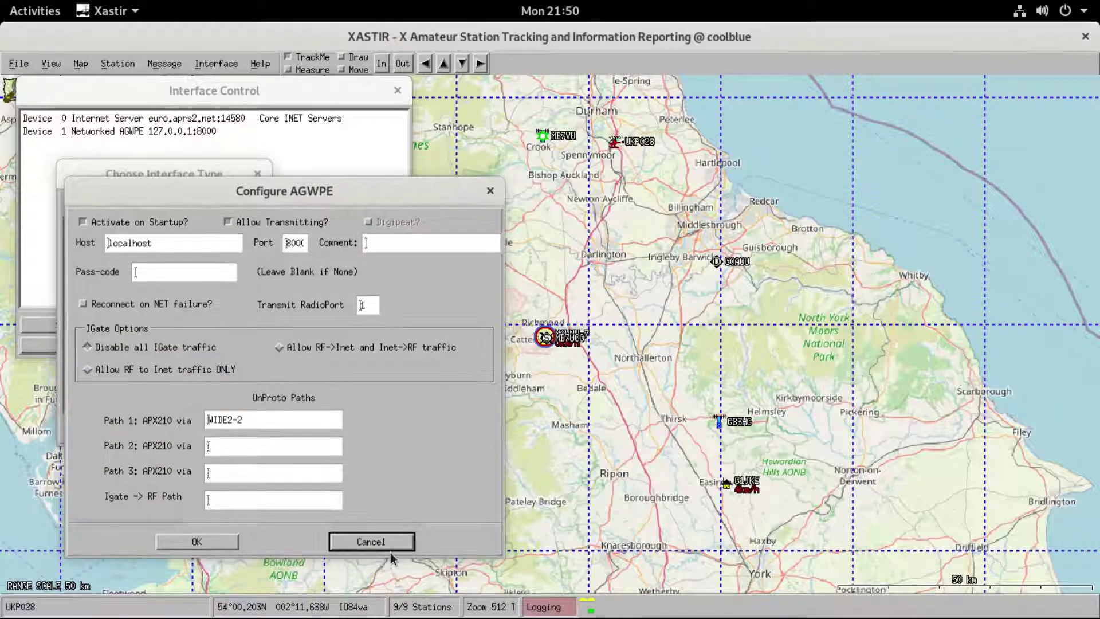
pyautogui.click(393, 548)
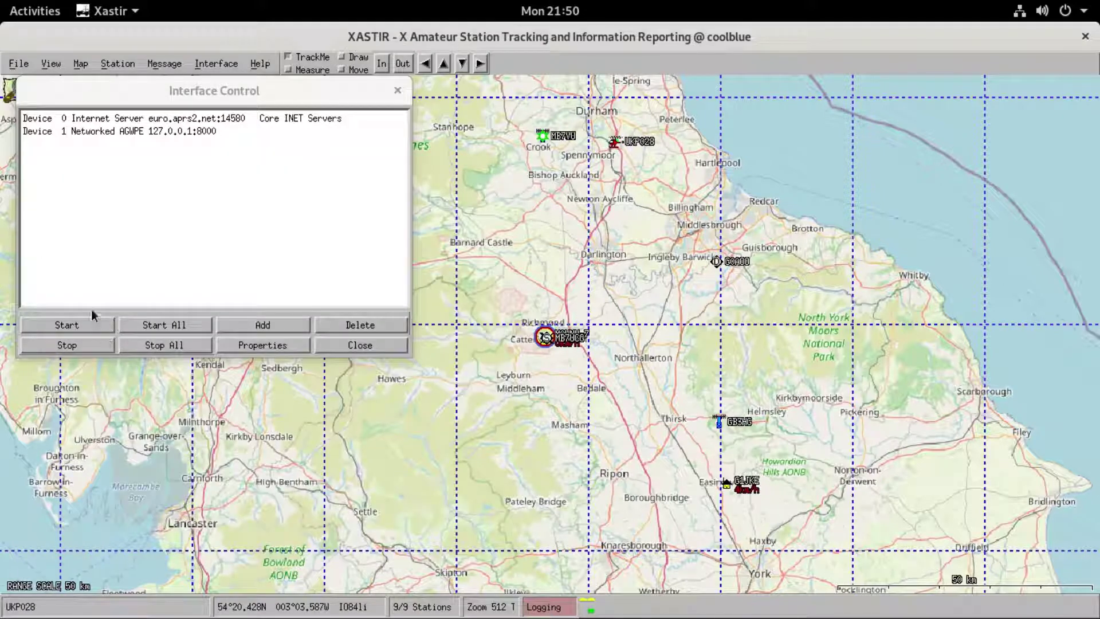
# Step: Start Device 1, the Networked AGWPE interface, so it shows as UP
pyautogui.click(90, 132)
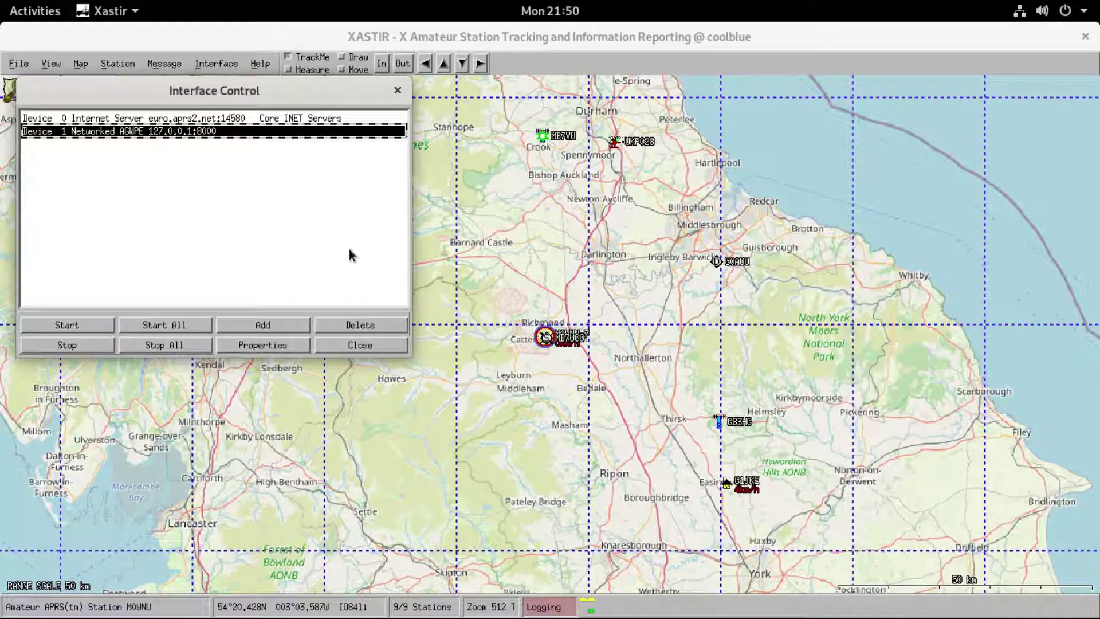
pyautogui.click(87, 326)
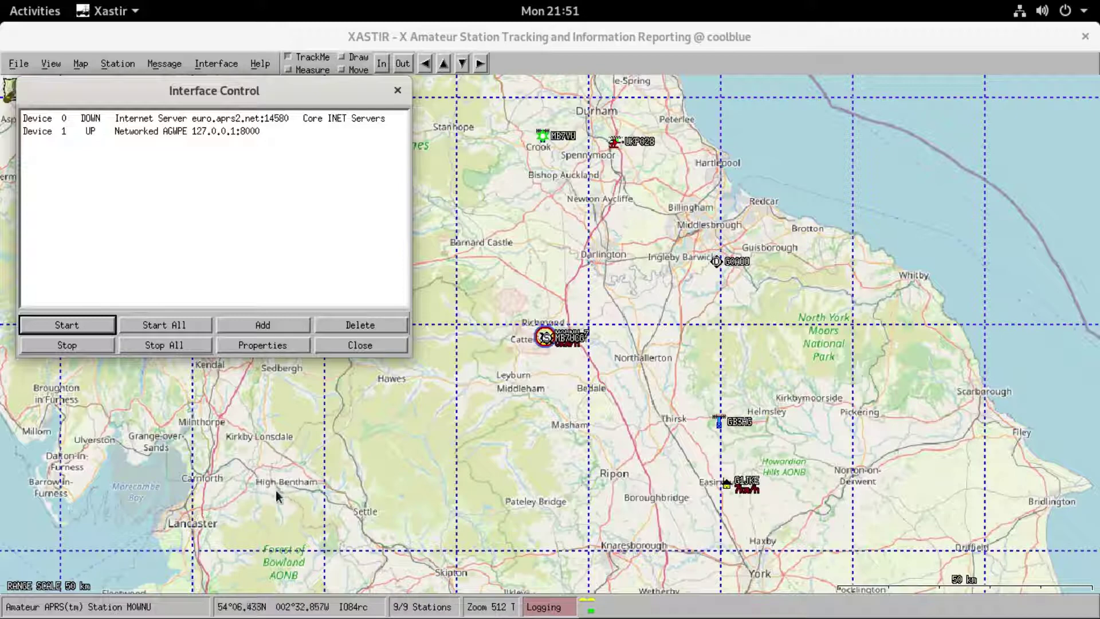
pyautogui.hotkey('alt', 'Tab')
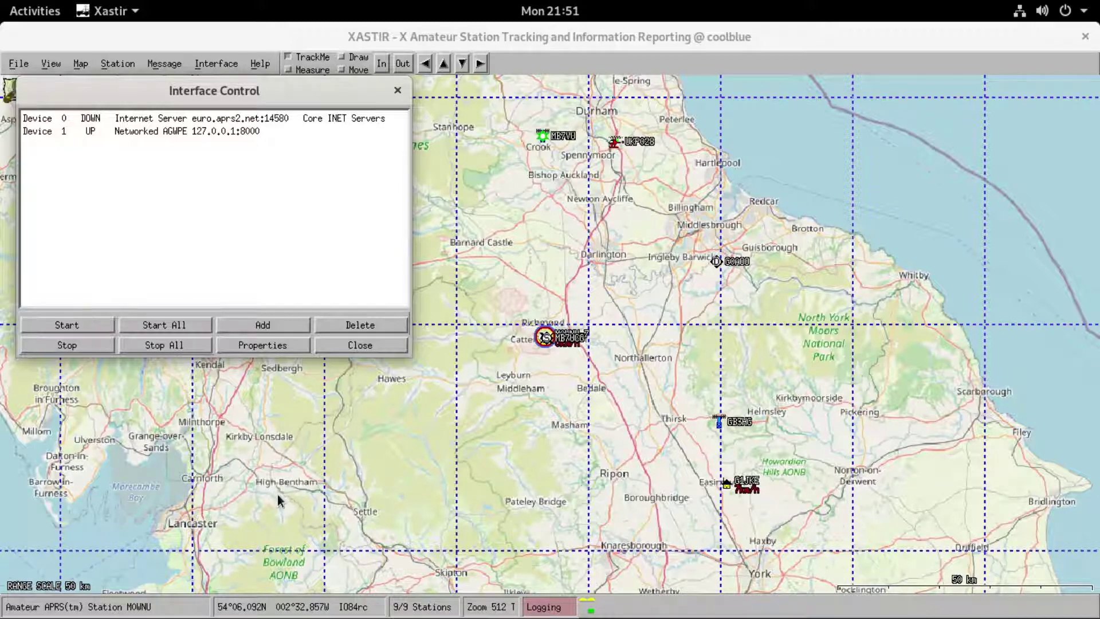
pyautogui.hotkey('alt', 'Tab')
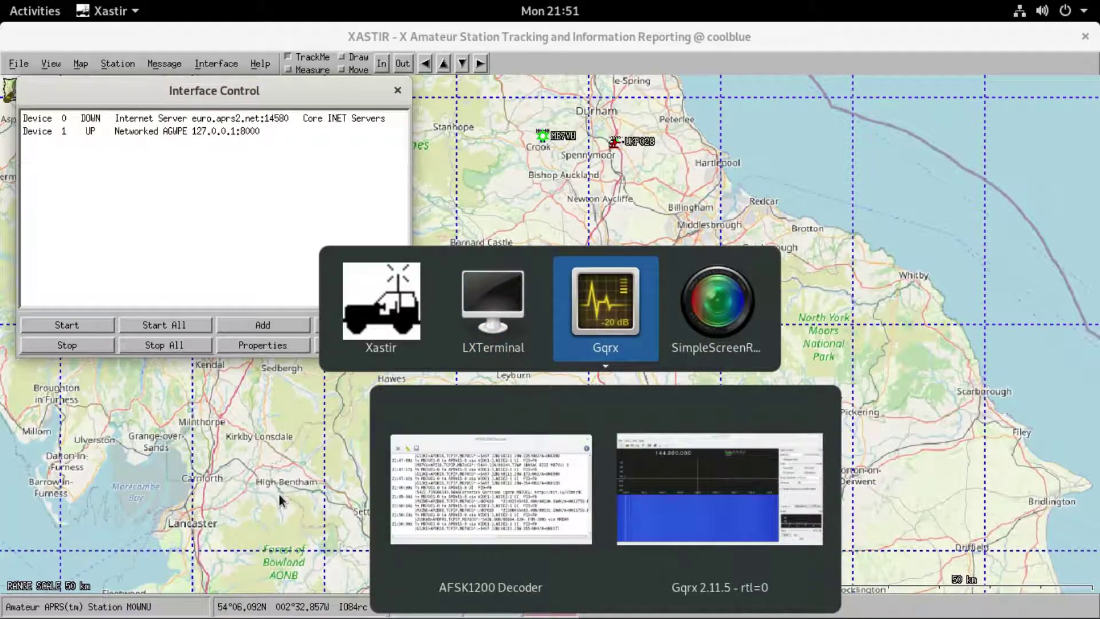
pyautogui.hotkey('alt', 'Tab')
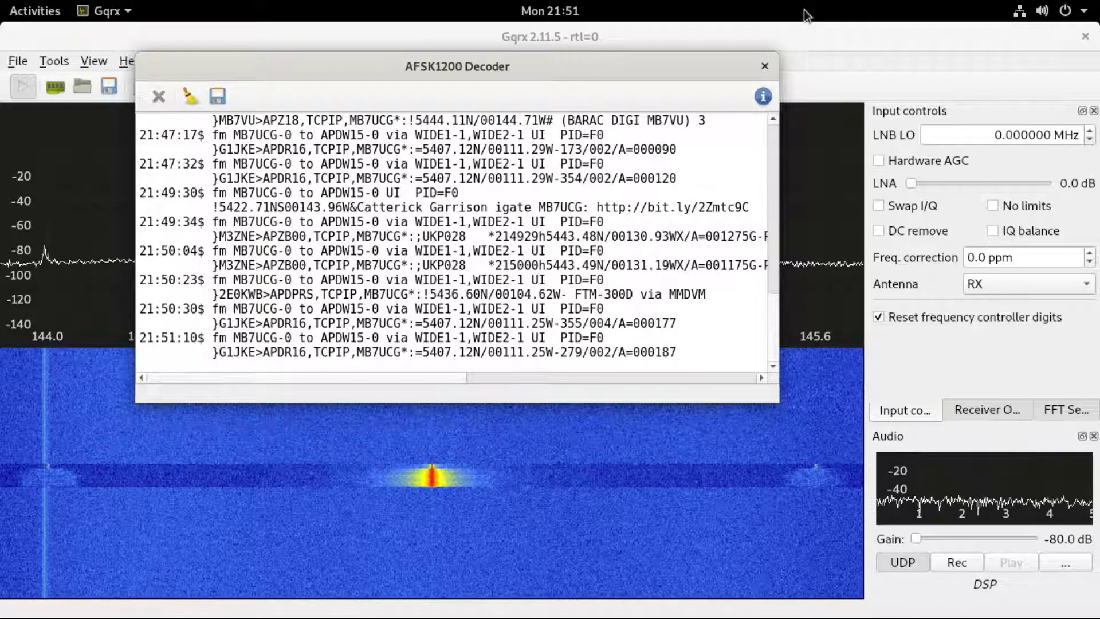
pyautogui.hotkey('alt', 'Tab')
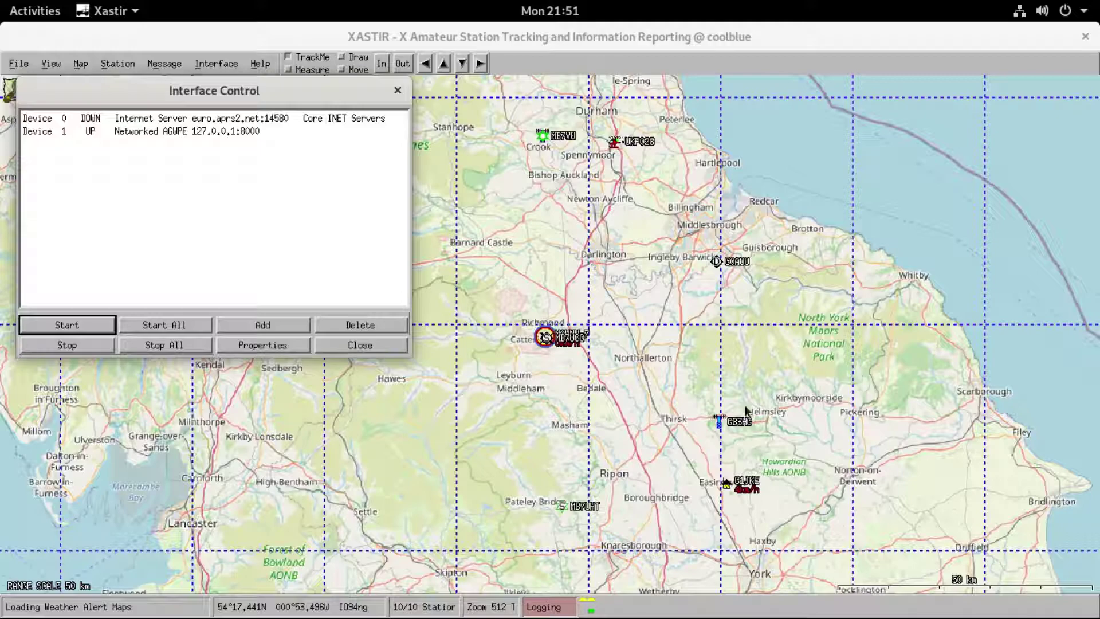
pyautogui.hotkey('alt', 'Tab')
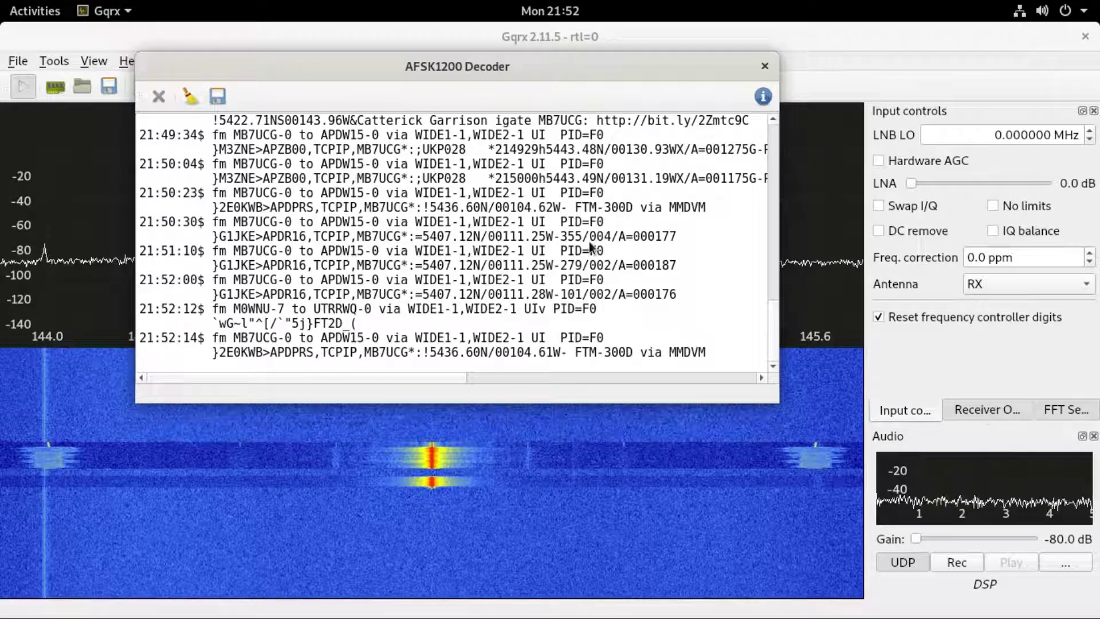
# Step: Check Gqrx's latest decoded packets, then return to the Xastir map showing 11/11 stations
pyautogui.hotkey('alt', 'Tab')
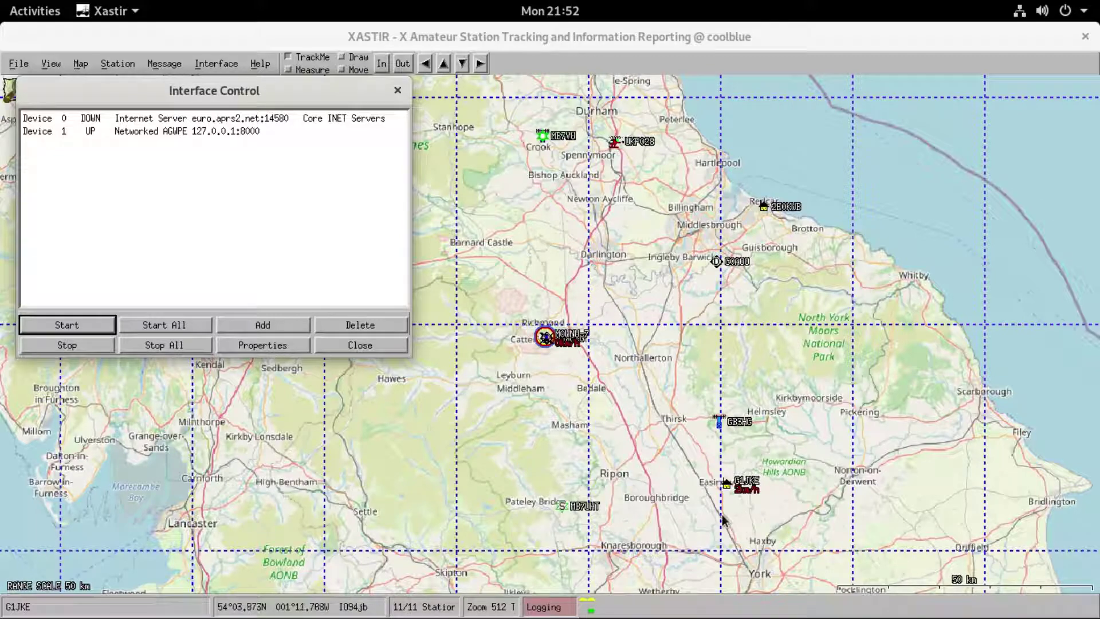
pyautogui.hotkey('alt', 'Tab')
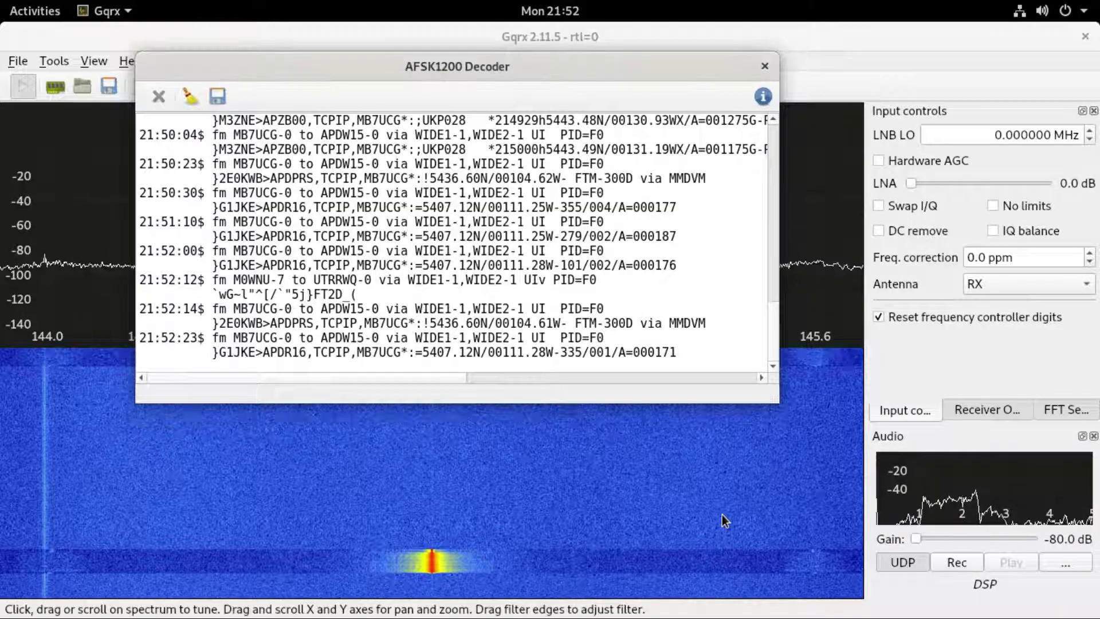
pyautogui.hotkey('alt', 'Tab')
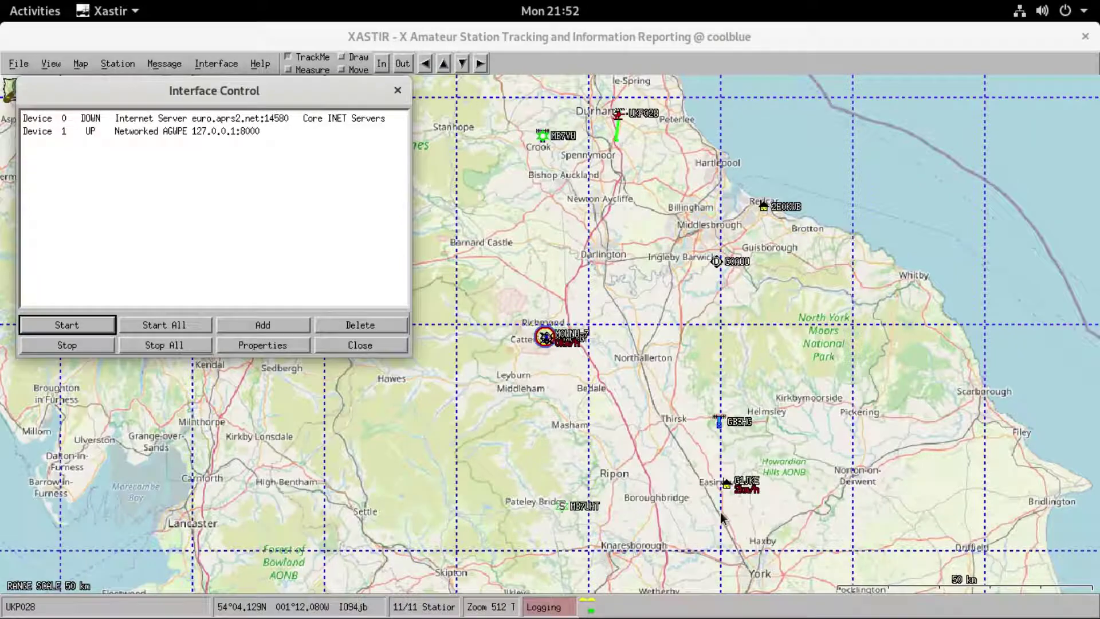